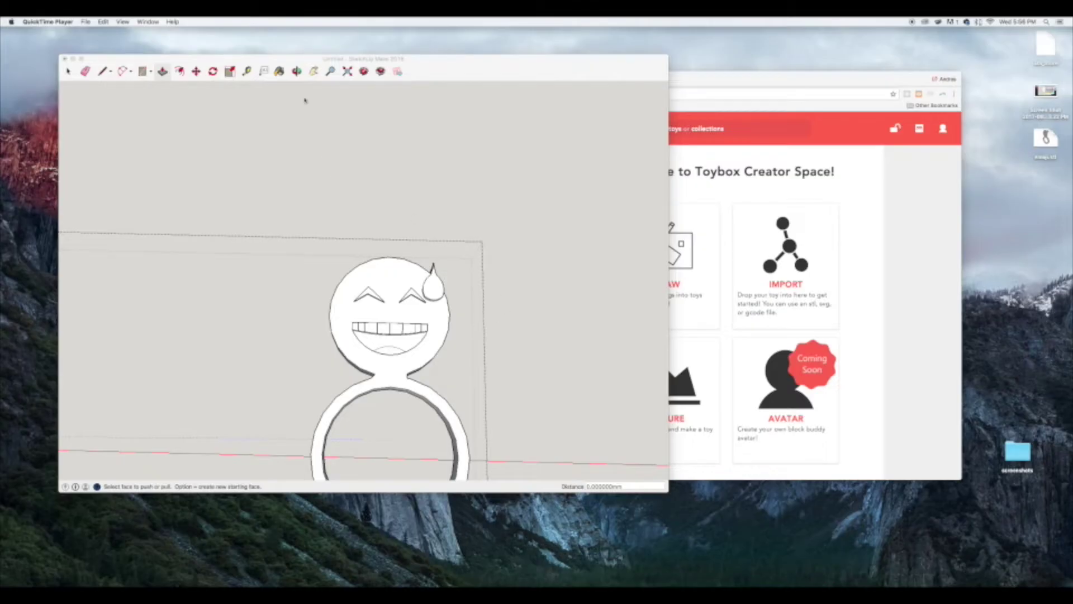
- Push/Pull the tongue face inside the emoji's recessed mouth outward to raise it
drag(439, 71, 446, 69)
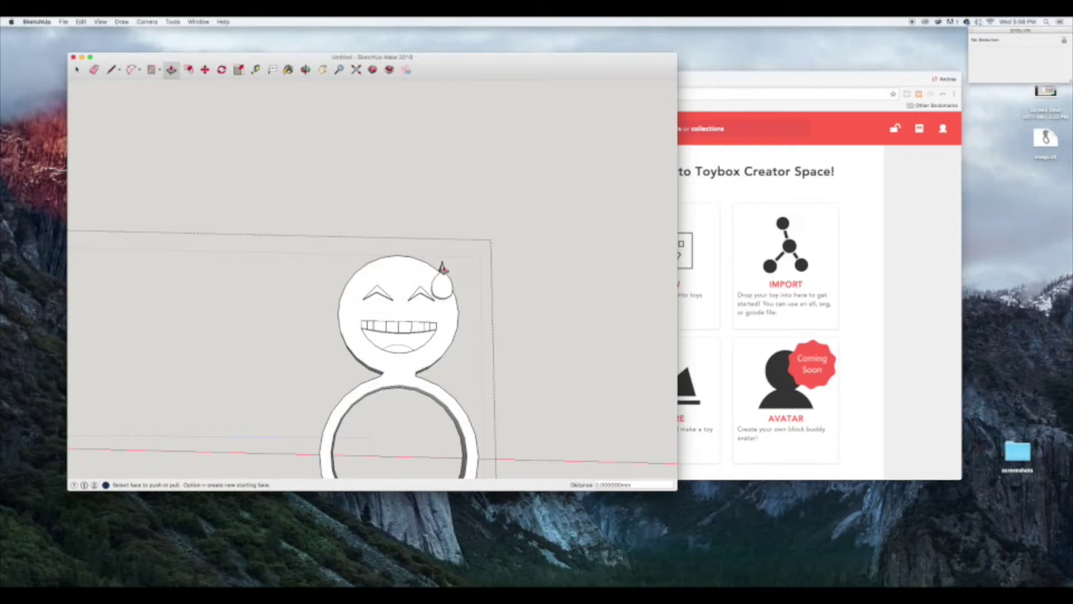
click(305, 70)
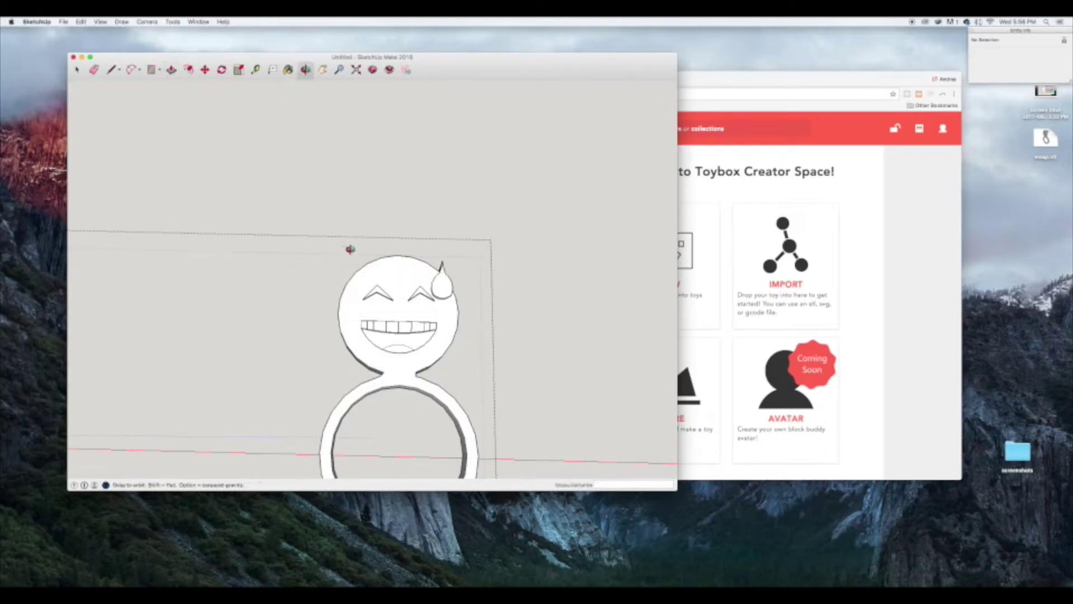
click(323, 69)
scroll(388, 249, down, 5)
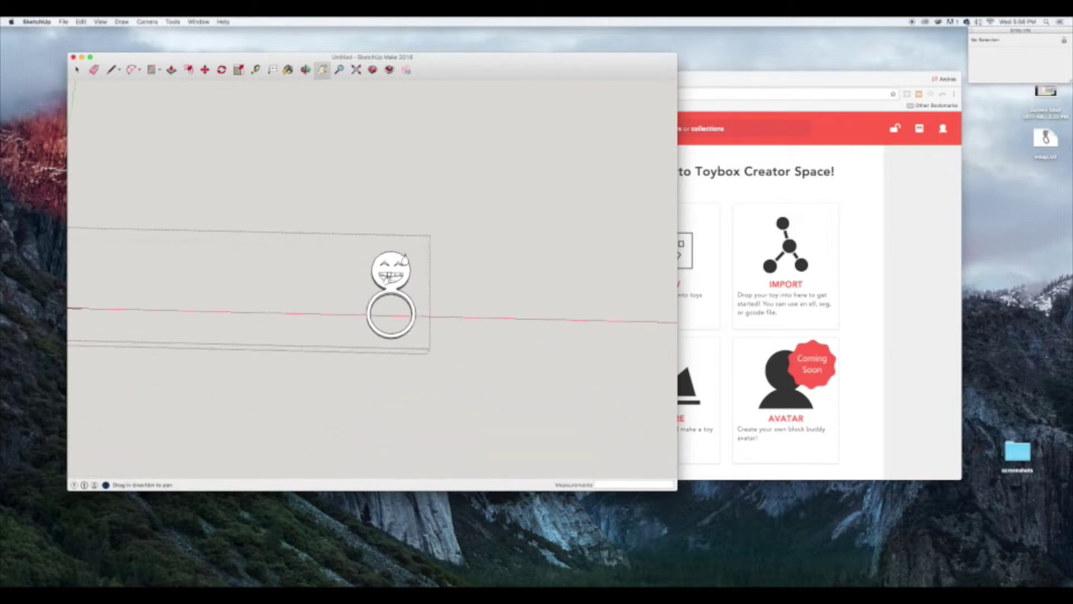
scroll(391, 283, up, 10)
click(305, 69)
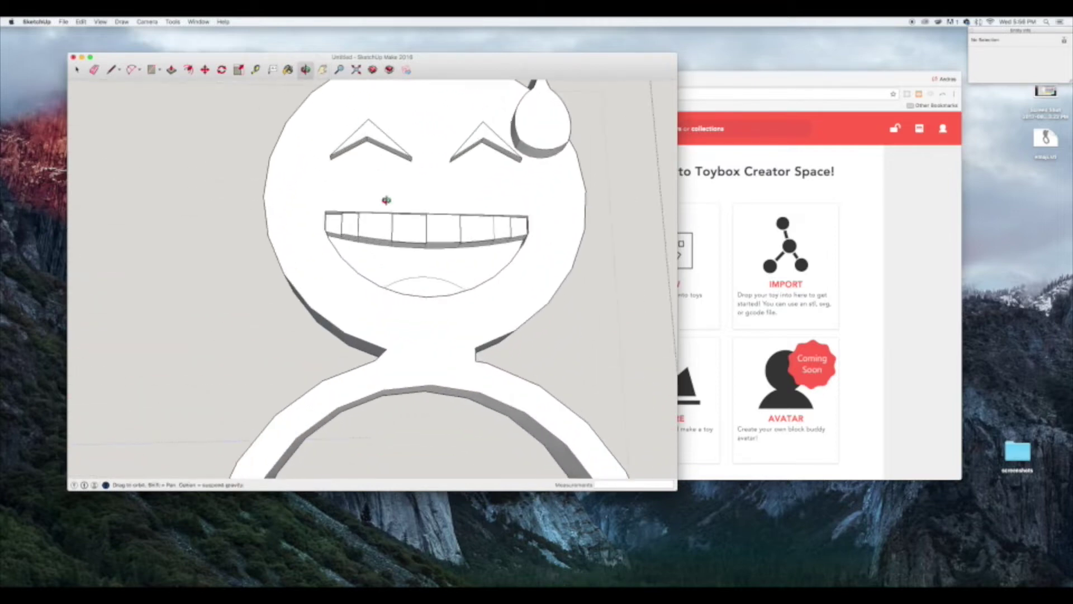
drag(386, 200, 418, 368)
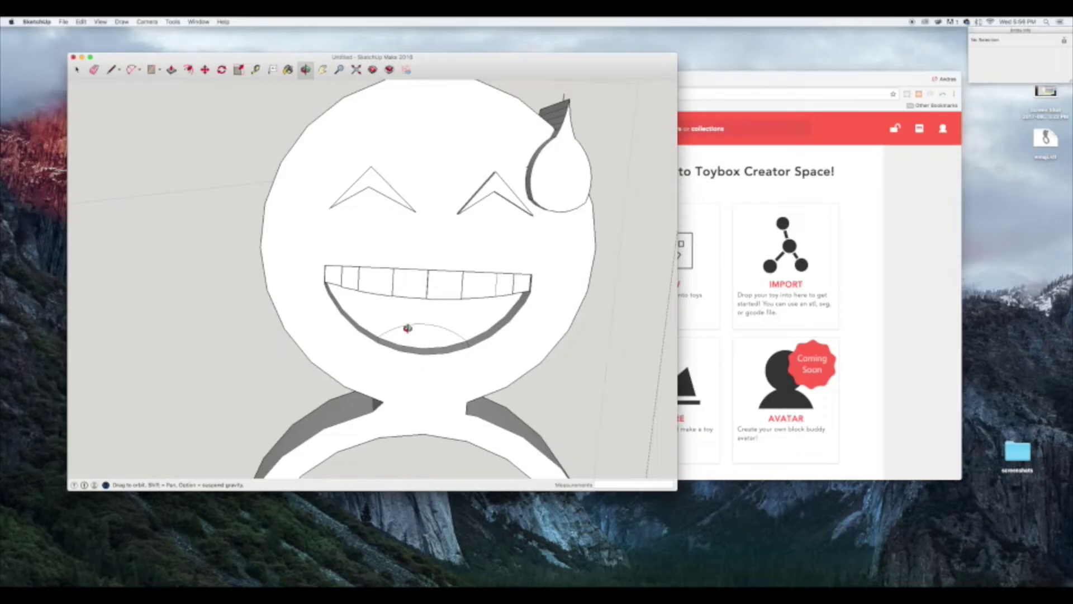
click(171, 70)
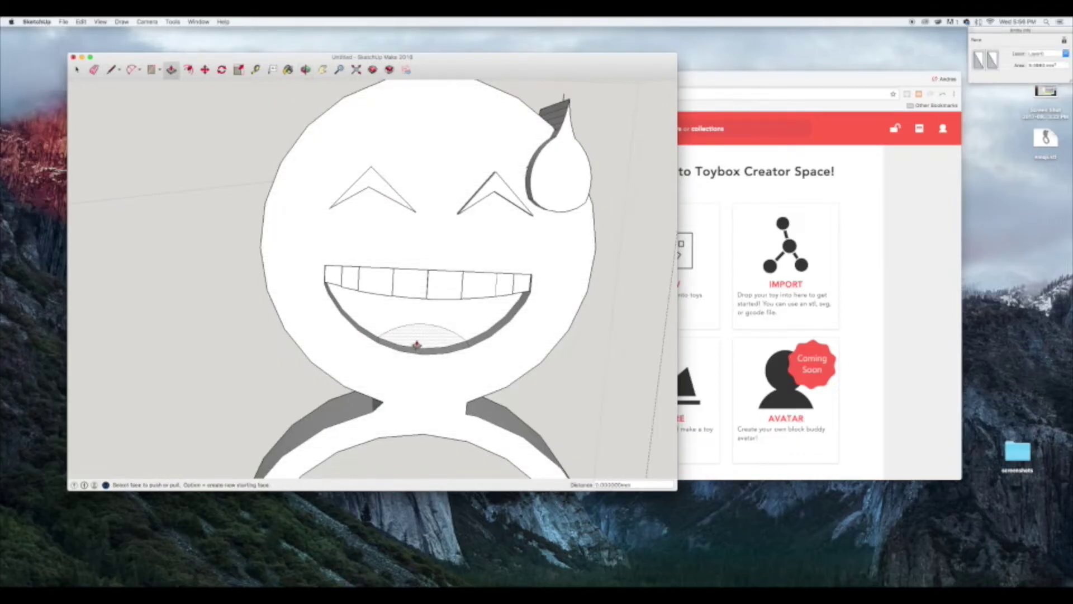
click(416, 344)
click(417, 346)
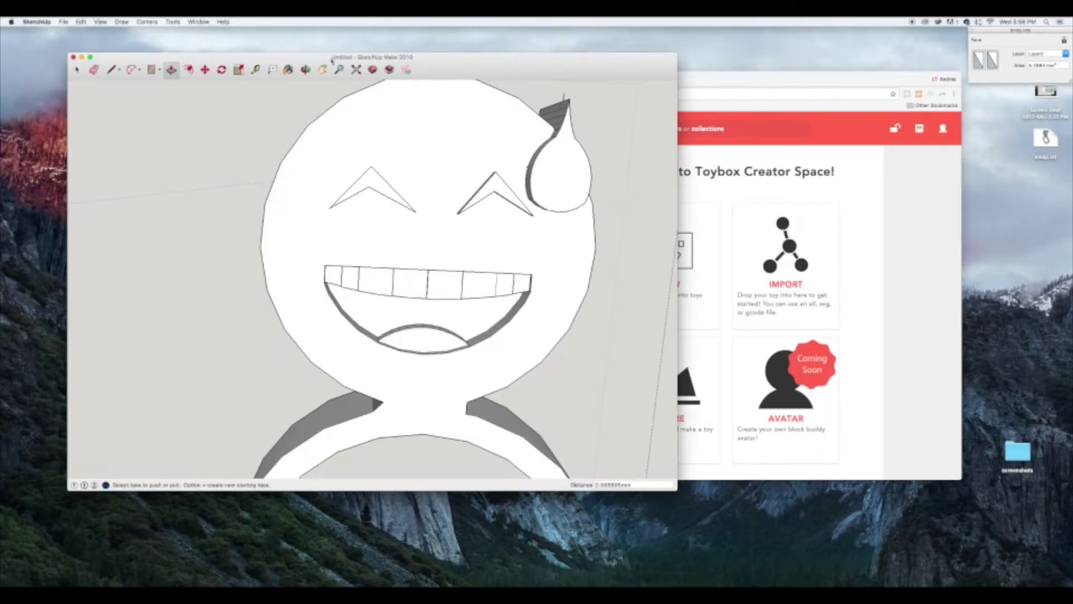
click(306, 70)
mouse_move(347, 333)
mouse_down()
mouse_move(340, 378)
mouse_move(321, 379)
mouse_move(334, 345)
mouse_move(354, 364)
mouse_move(361, 331)
mouse_up()
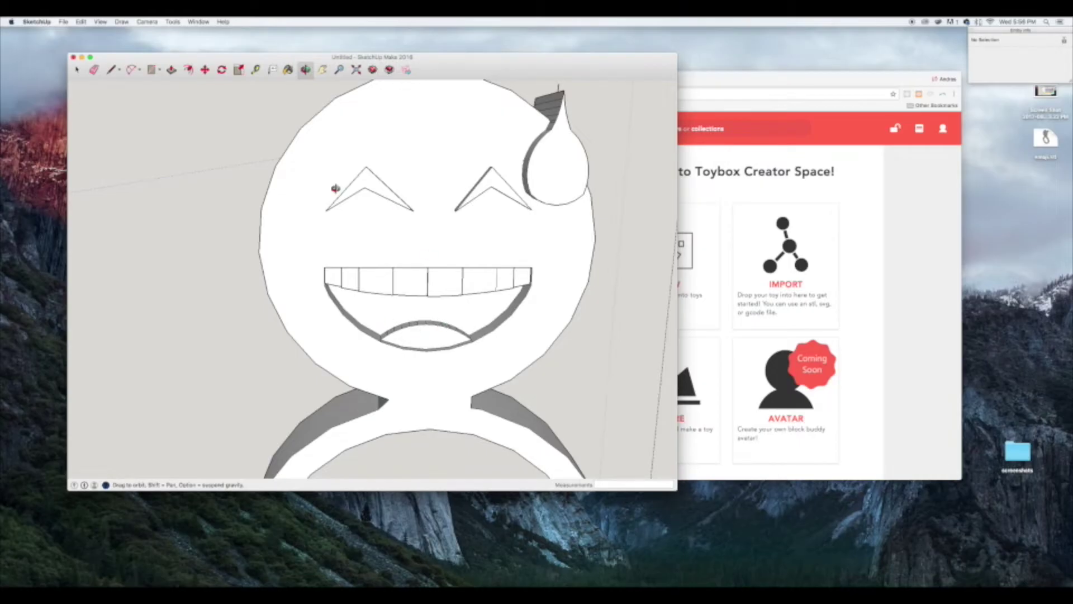
- Start an STL export of the emoji ring model and name the file emoji.stl
click(61, 22)
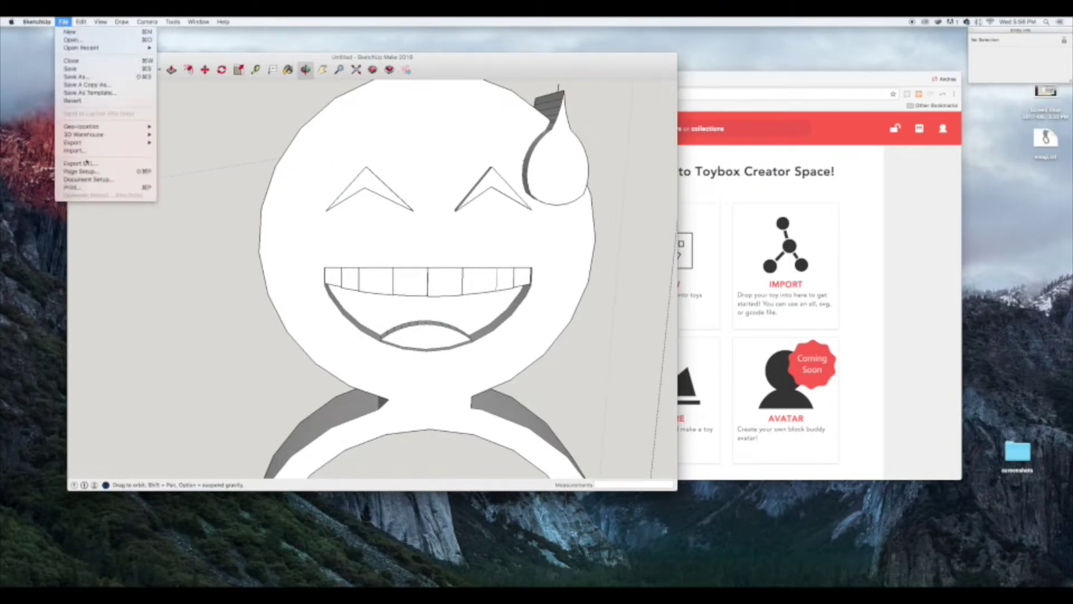
click(106, 164)
click(238, 184)
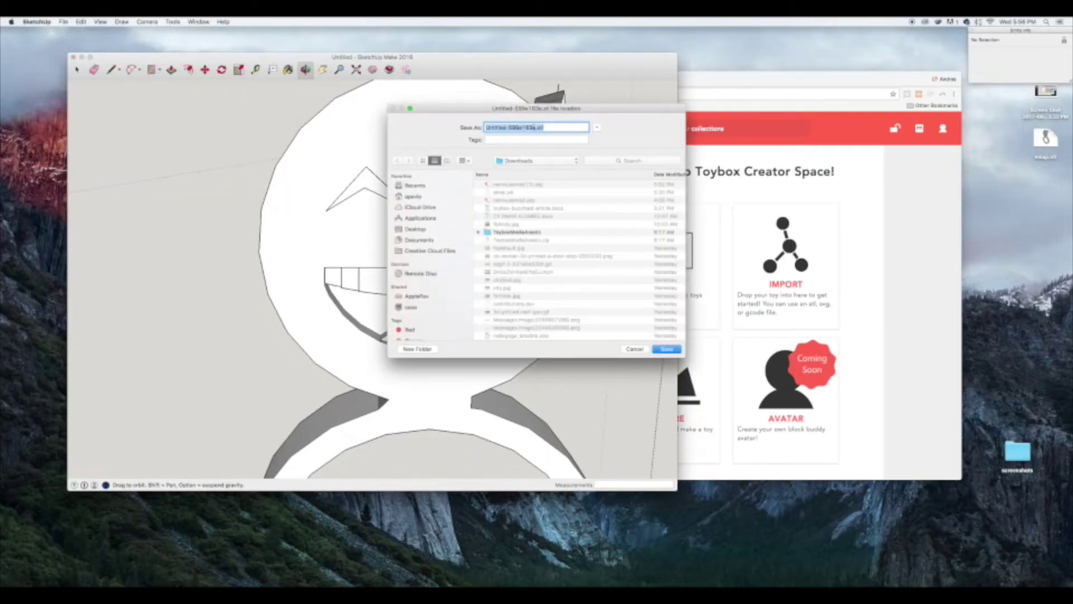
click(534, 128)
key(alt+shift+Left)
key(alt+shift+Left)
text(emoji)
- Save the STL export to the Desktop folder, replacing the existing file of the same name
click(545, 161)
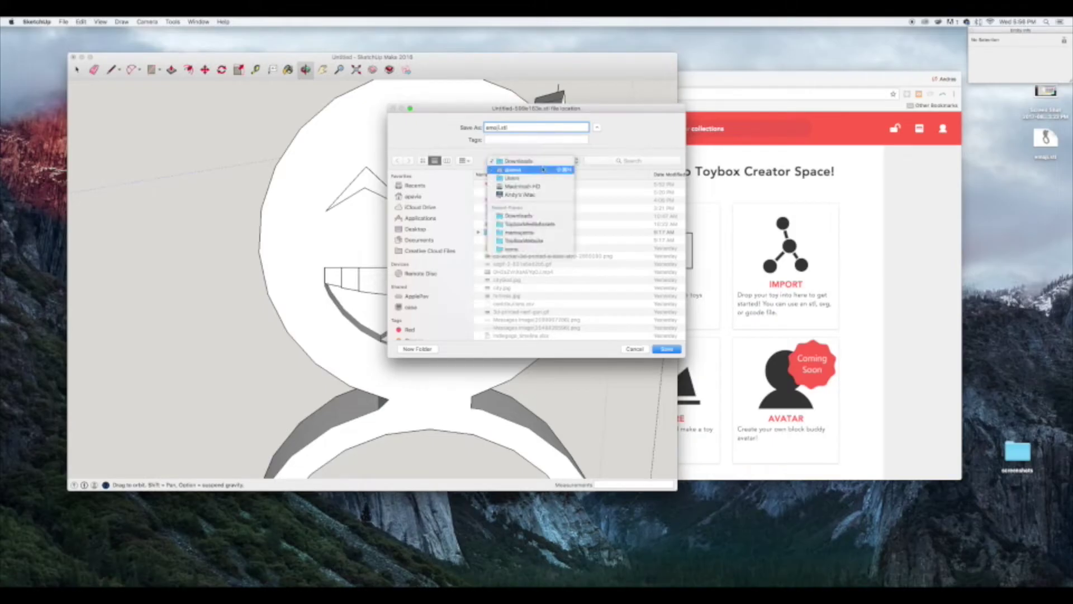
click(537, 172)
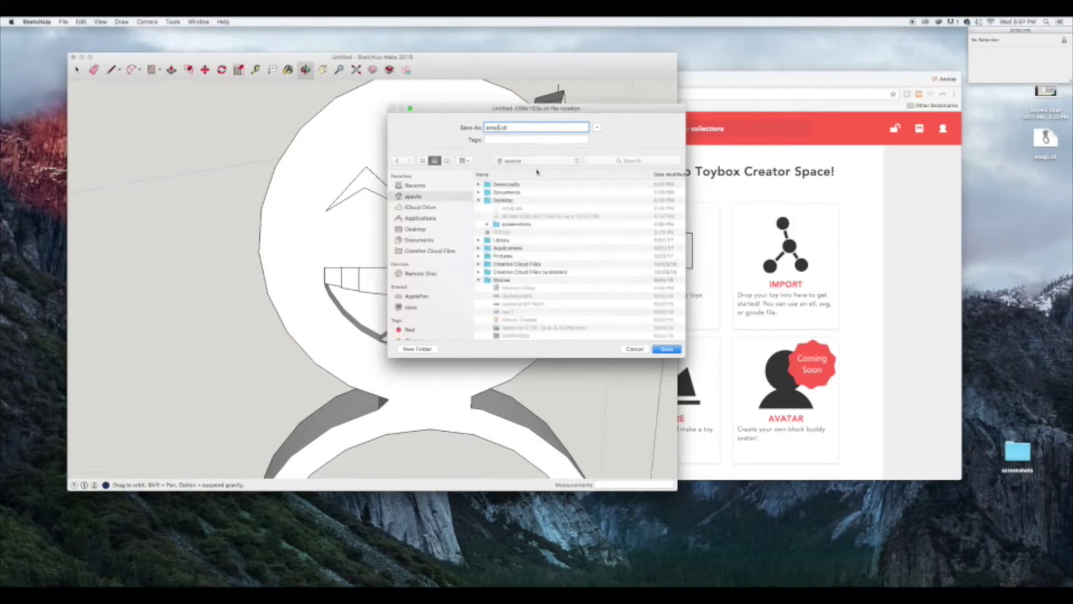
double_click(516, 200)
click(667, 349)
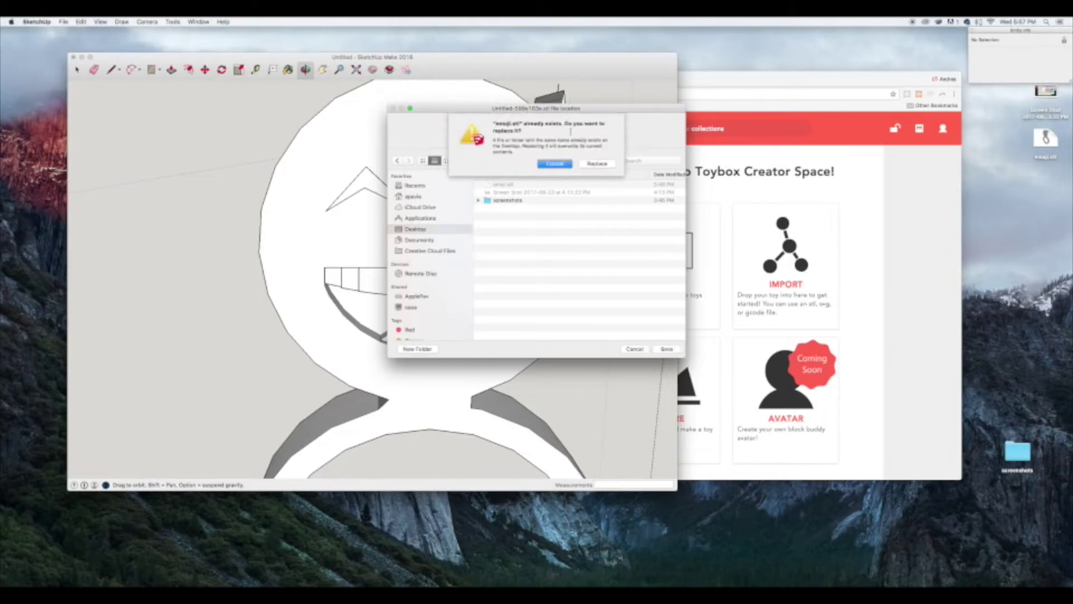
click(592, 164)
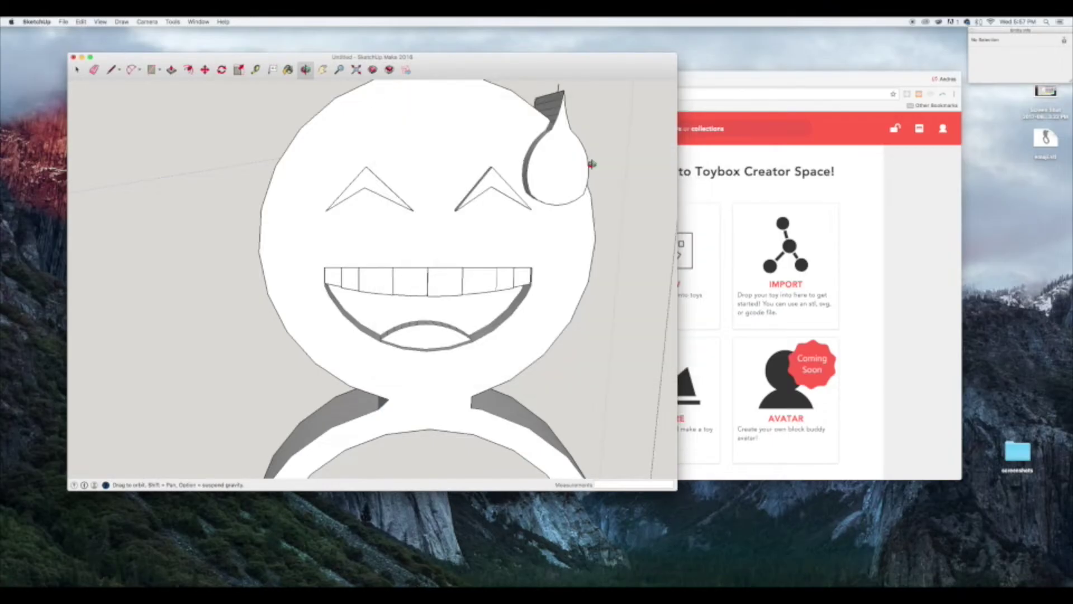
- Switch to the Toybox Creator Space in the browser and import emoji.stl from the Downloads folder
click(734, 188)
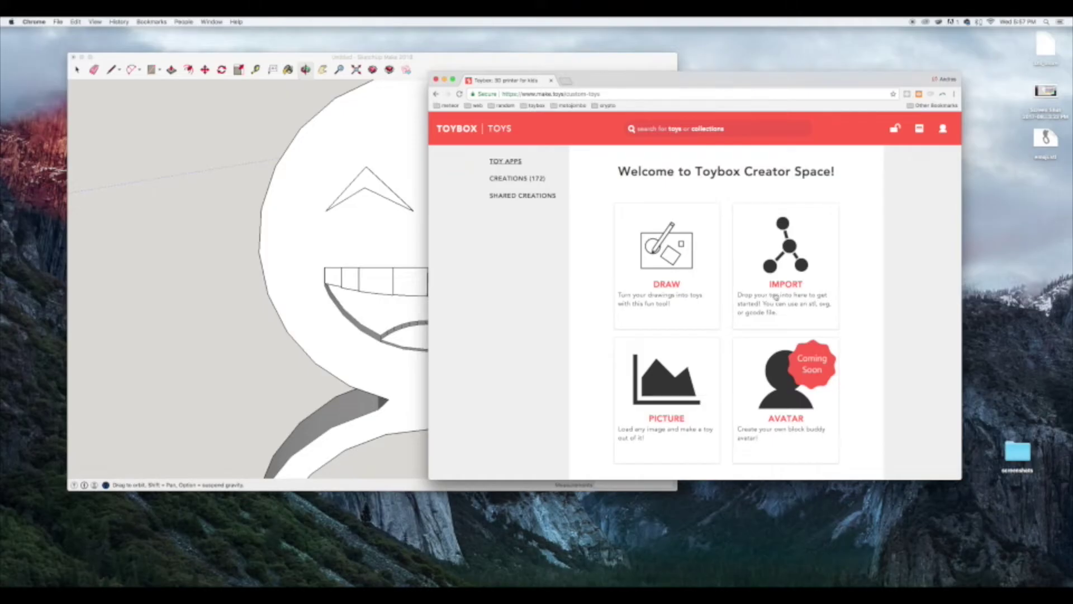
click(766, 251)
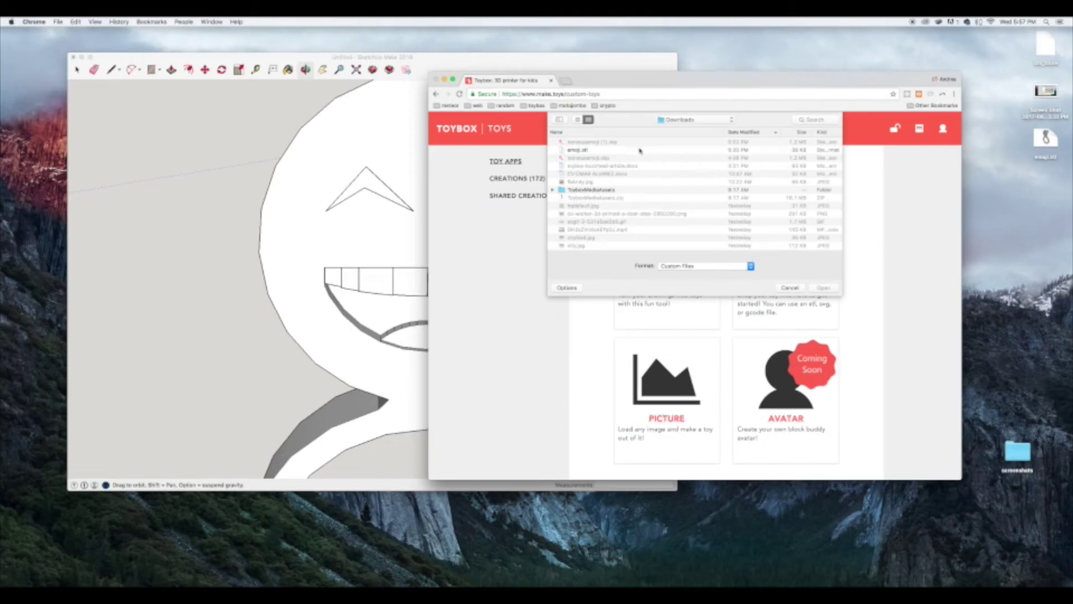
double_click(640, 150)
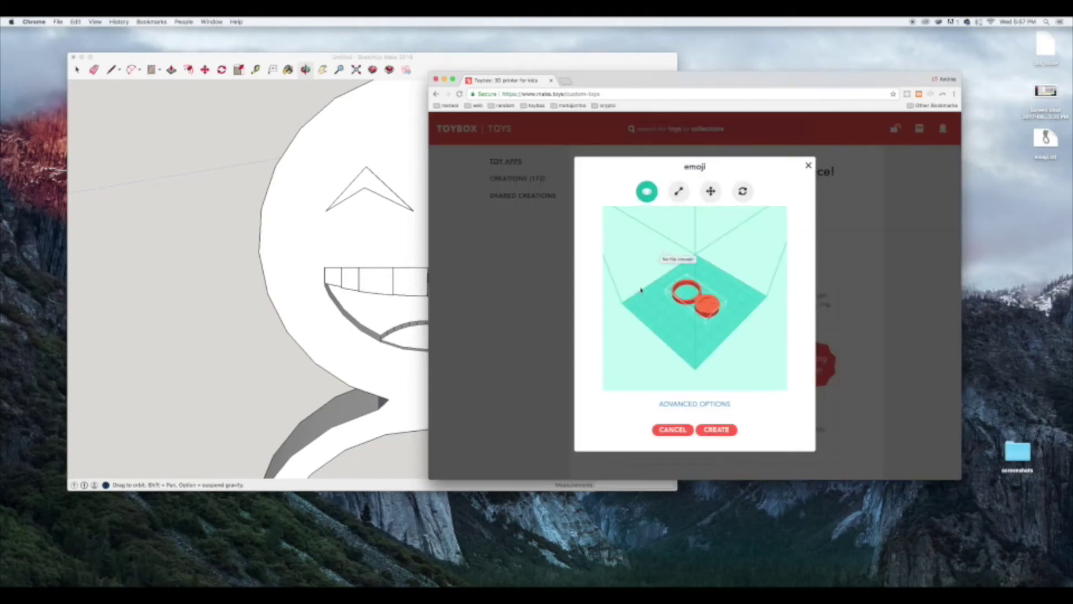
- Examine the imported emoji ring on the print bed and try out the move, scale and rotate modes
drag(643, 291, 655, 331)
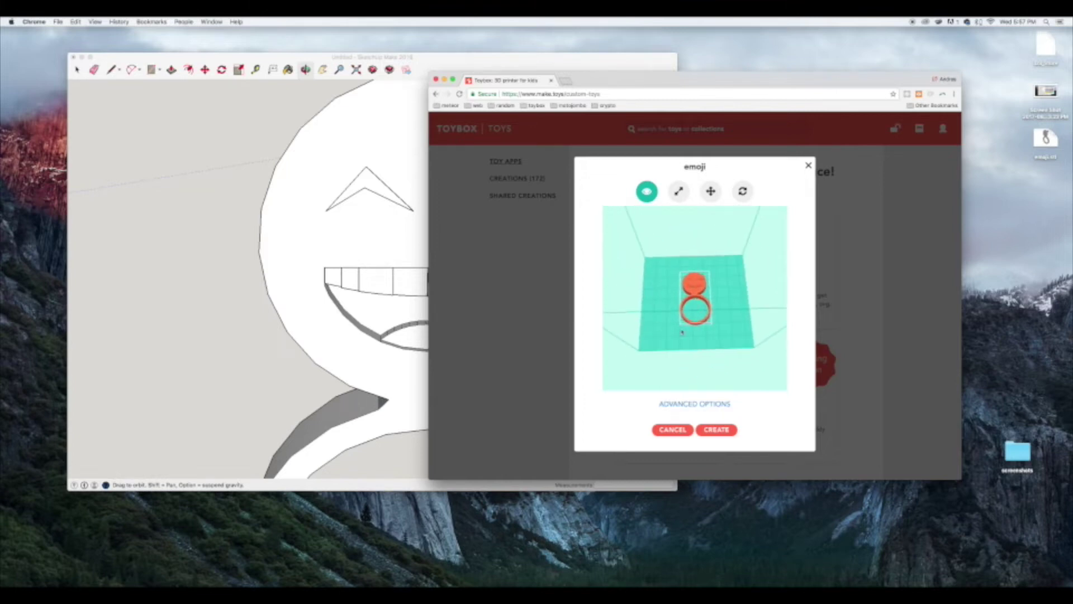
click(711, 191)
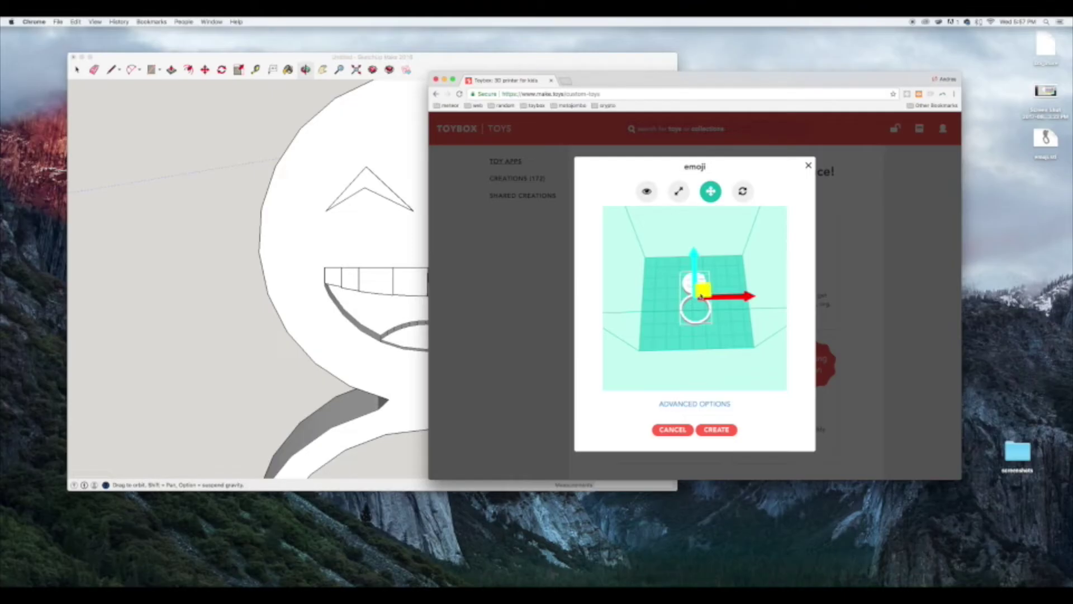
click(678, 191)
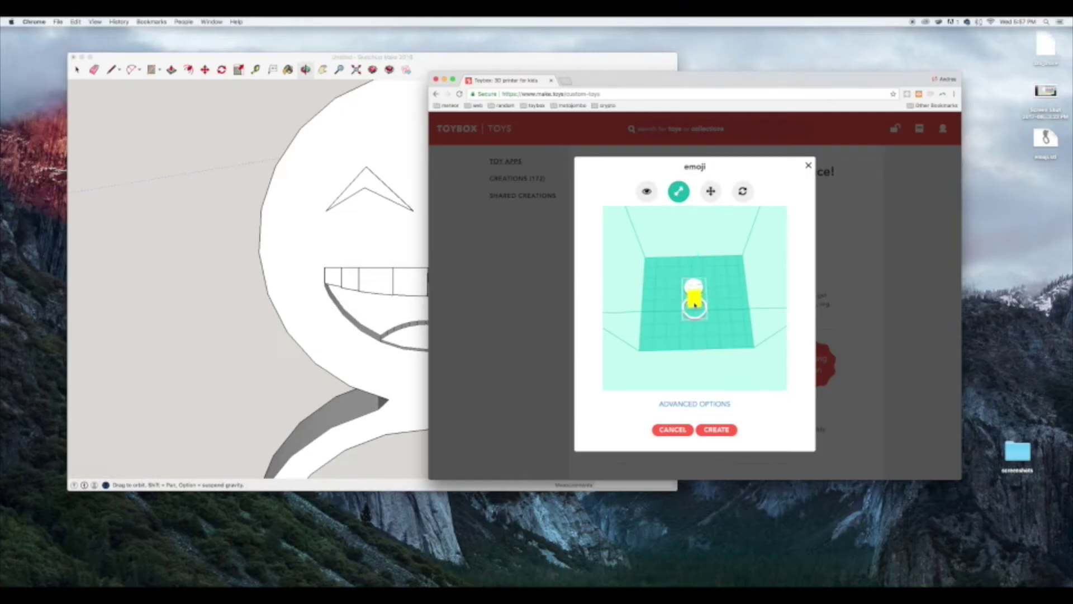
click(743, 192)
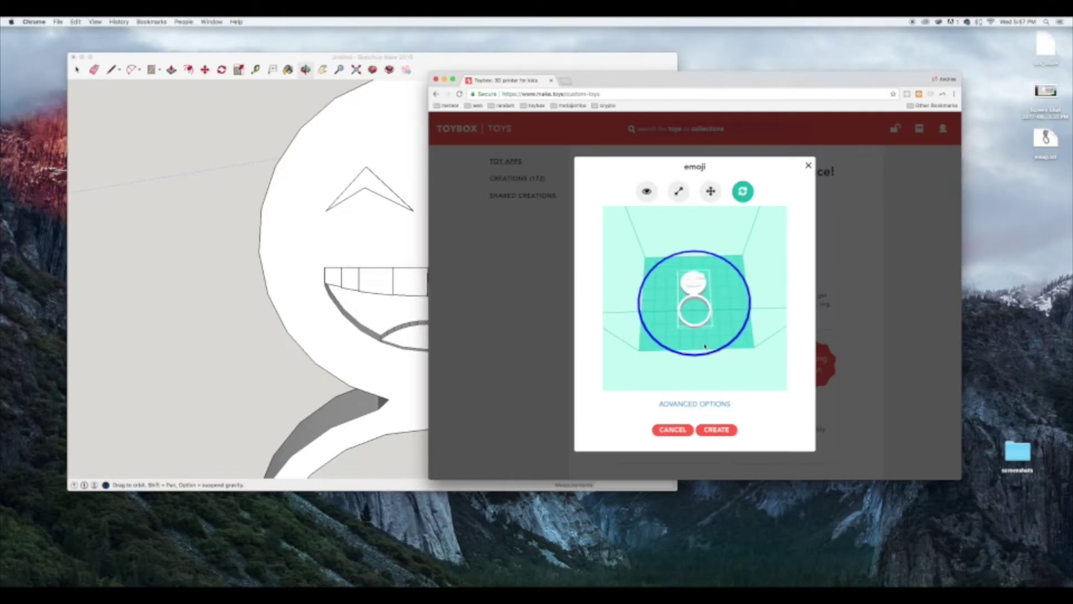
click(655, 192)
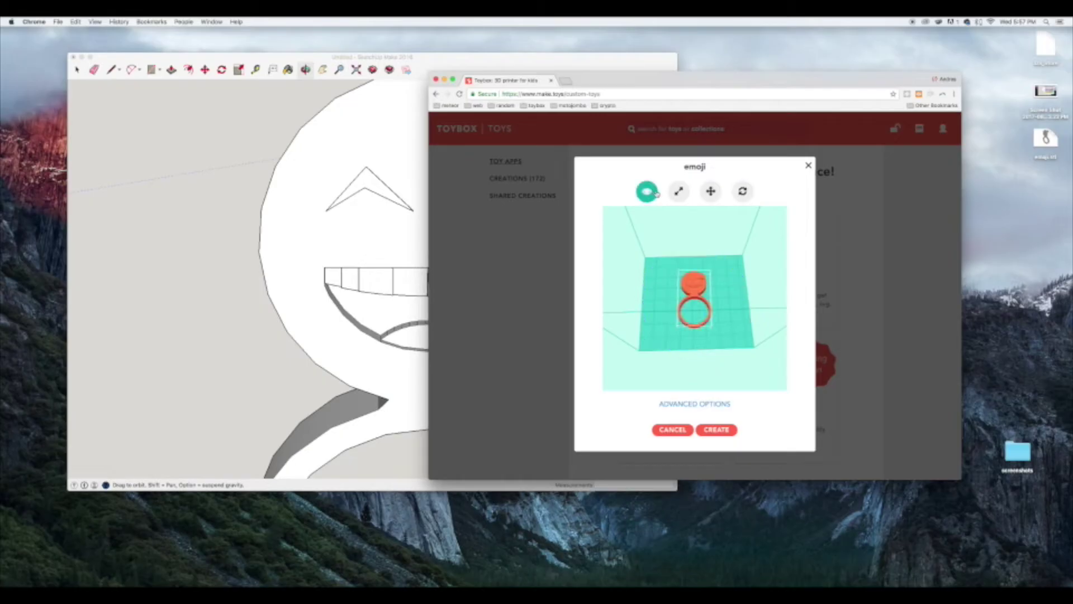
drag(777, 278, 749, 284)
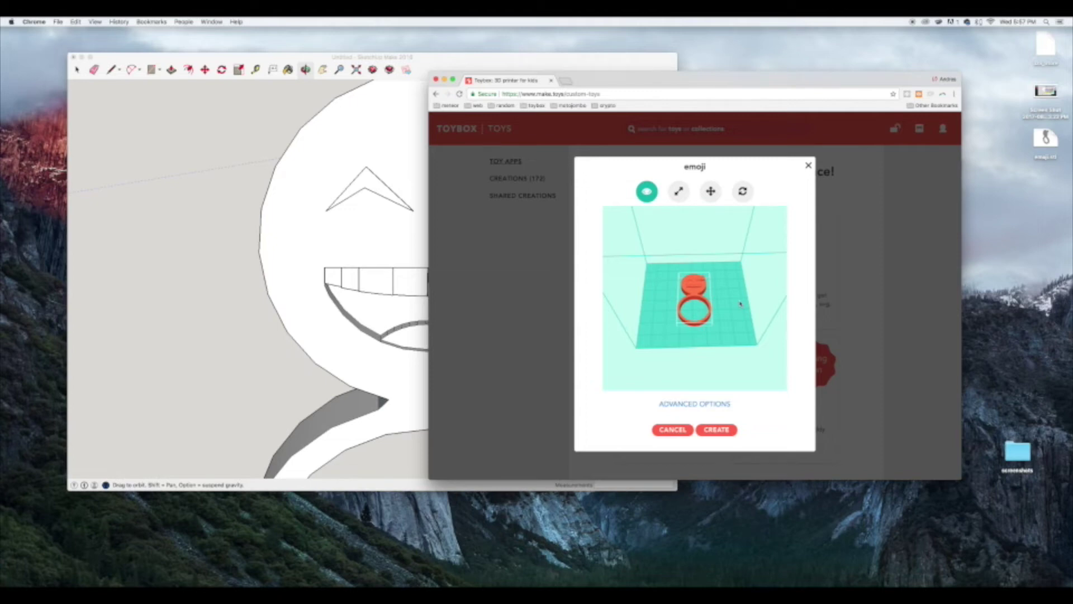
- Create the toy from the imported emoji ring and send it to print
click(717, 430)
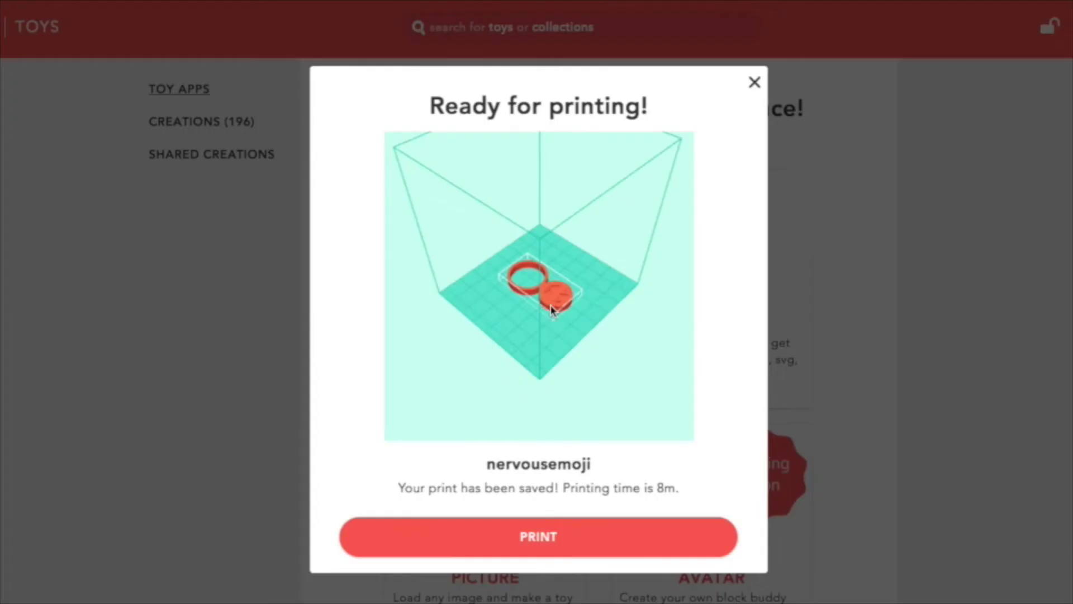
double_click(545, 540)
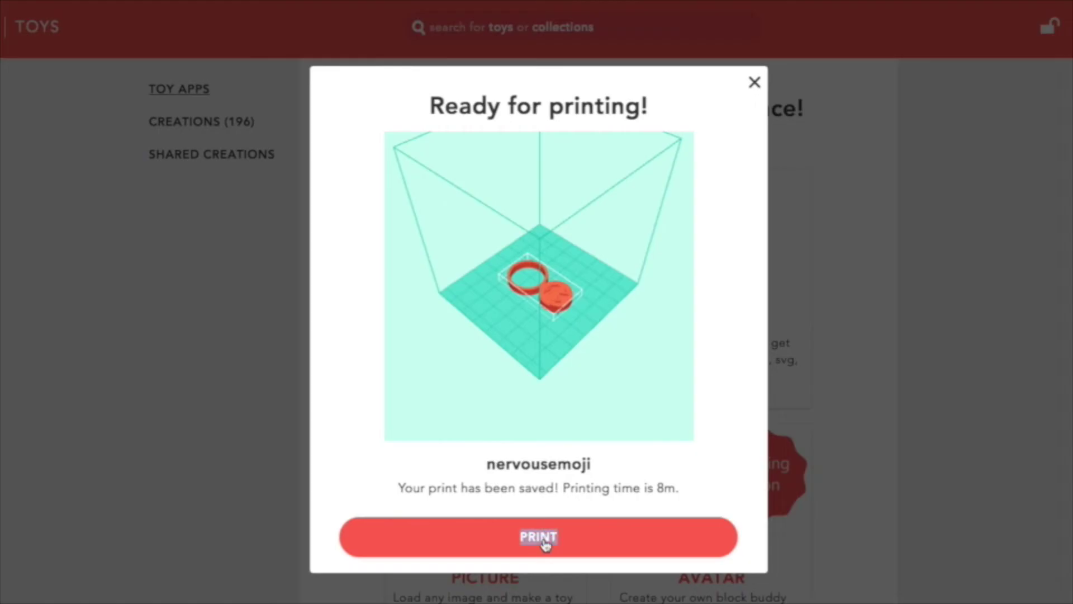